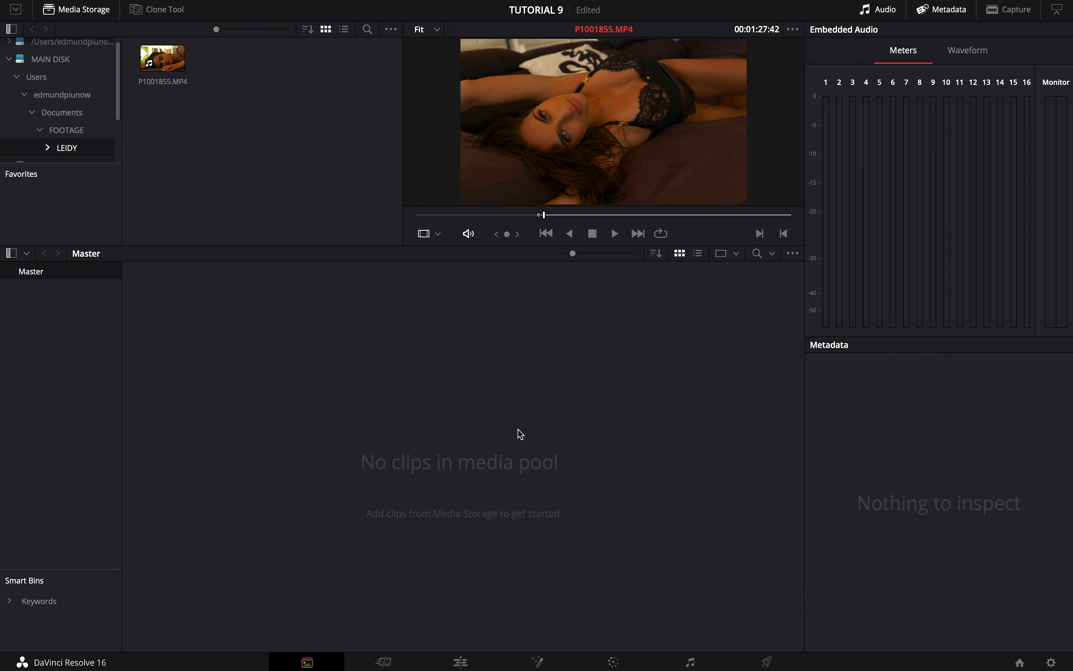
- Set the project's timeline resolution to 3840 x 2160 Ultra HD and save the project settings
click(1053, 663)
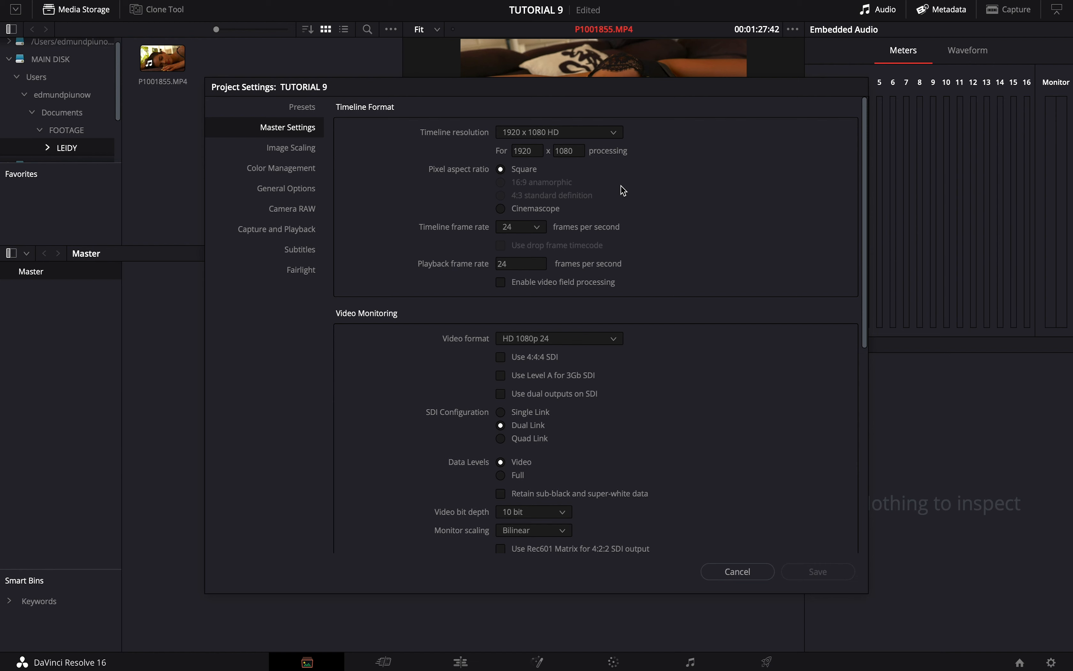
click(566, 130)
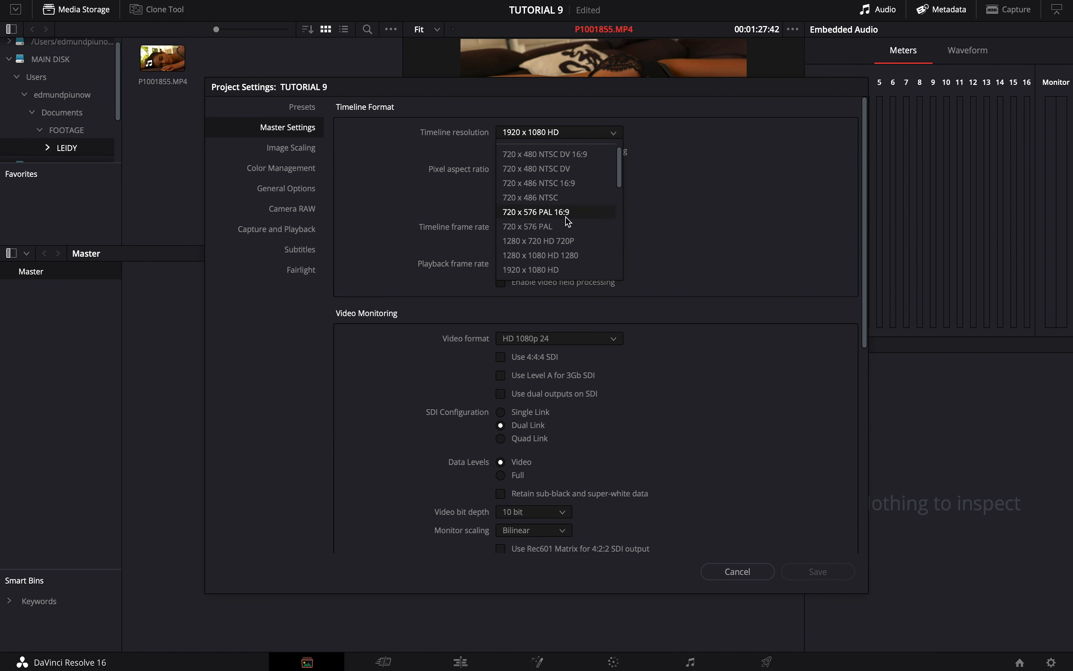
scroll(574, 238, down, 3)
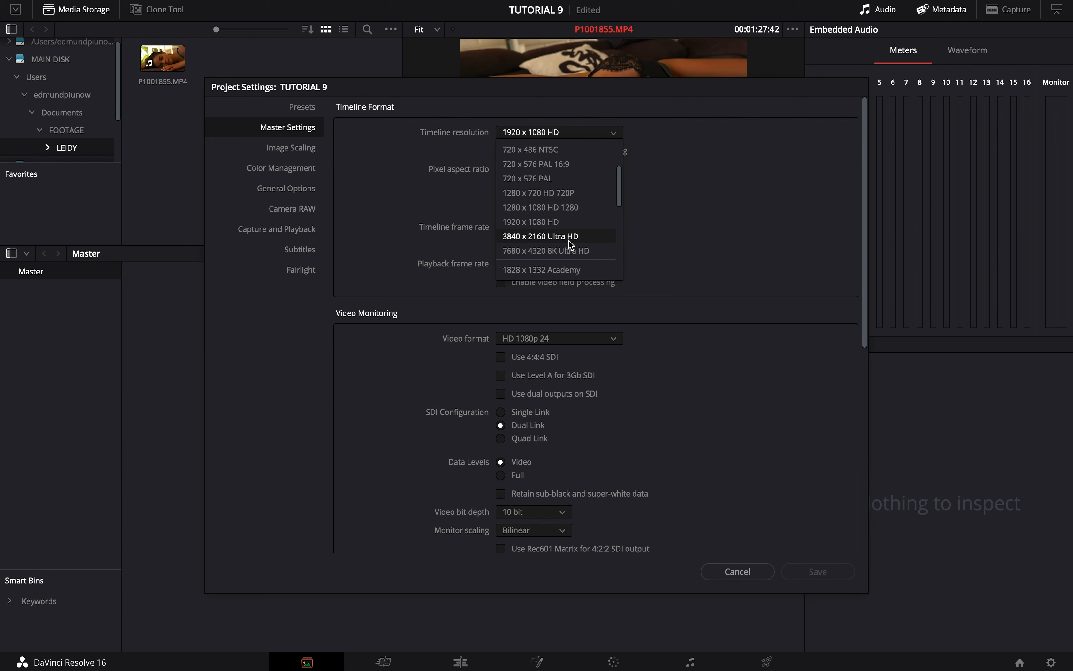
click(539, 238)
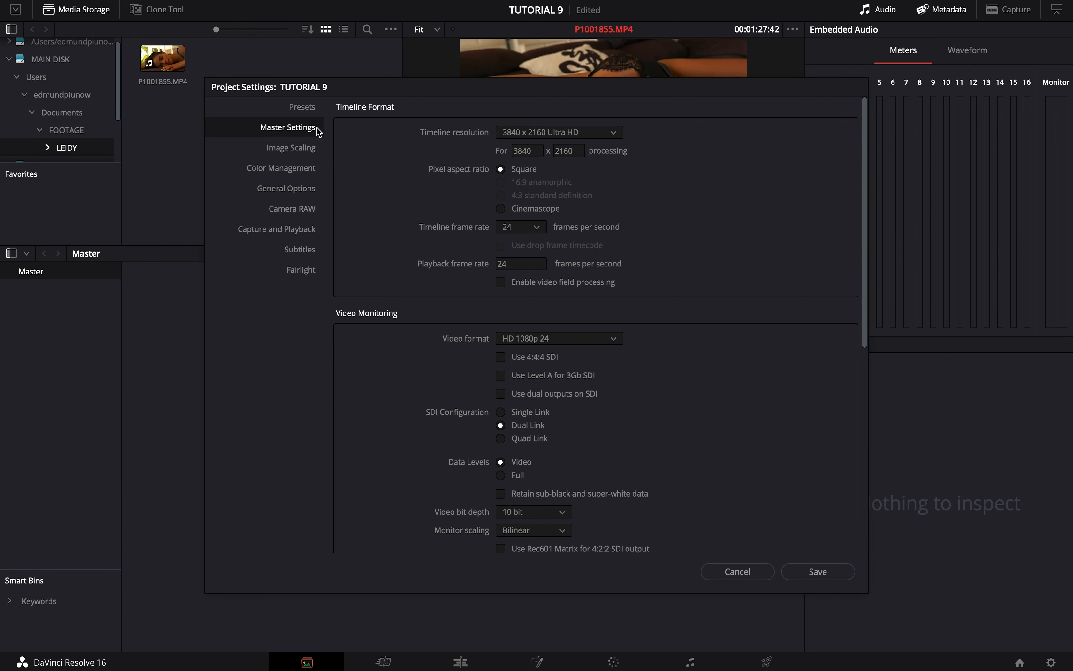
click(821, 573)
- Add the P1001855.MP4 range ending at about 00:01:31:39 to the media pool without changing the project frame rate
click(543, 217)
drag(545, 221, 553, 222)
drag(517, 128, 443, 443)
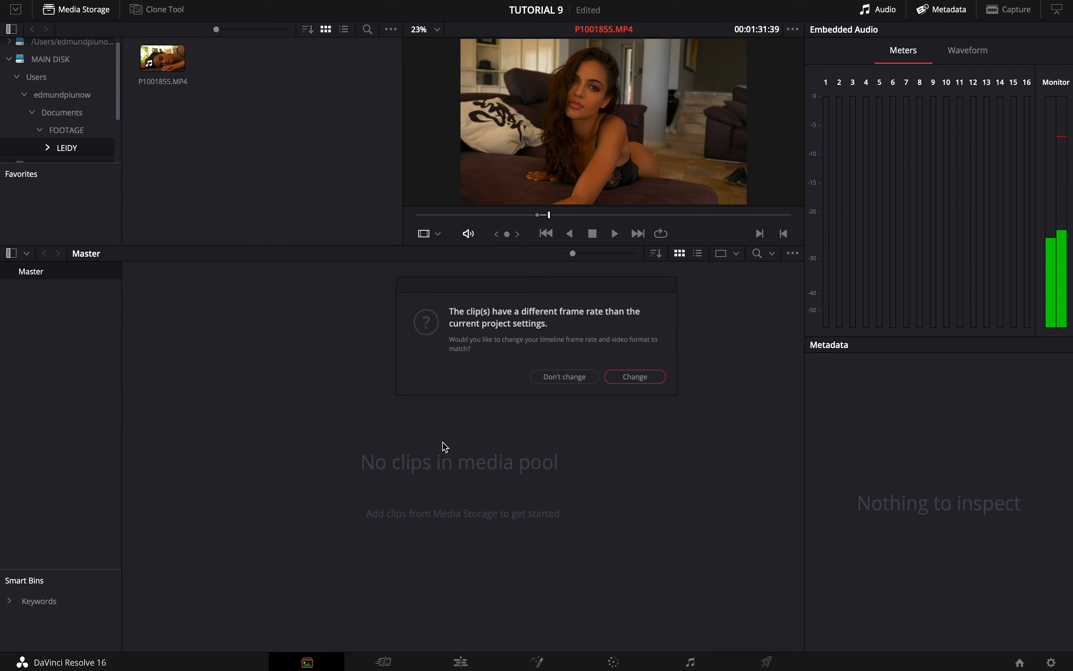
click(570, 384)
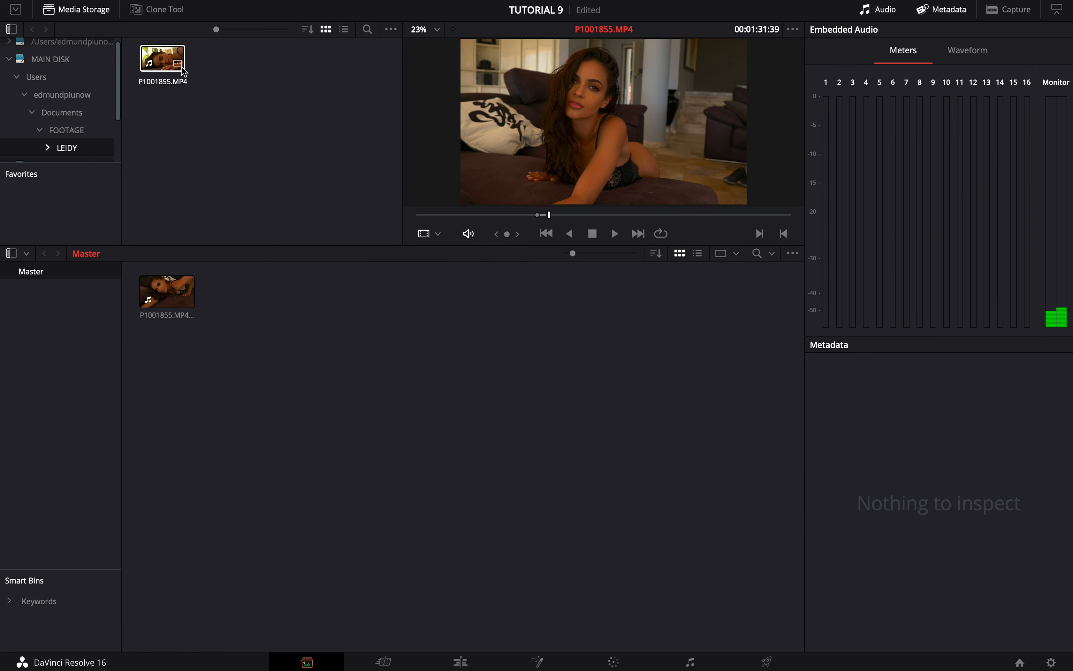
- Set the media pool subclip's video frame rate to 24 in its clip attributes
right_click(170, 293)
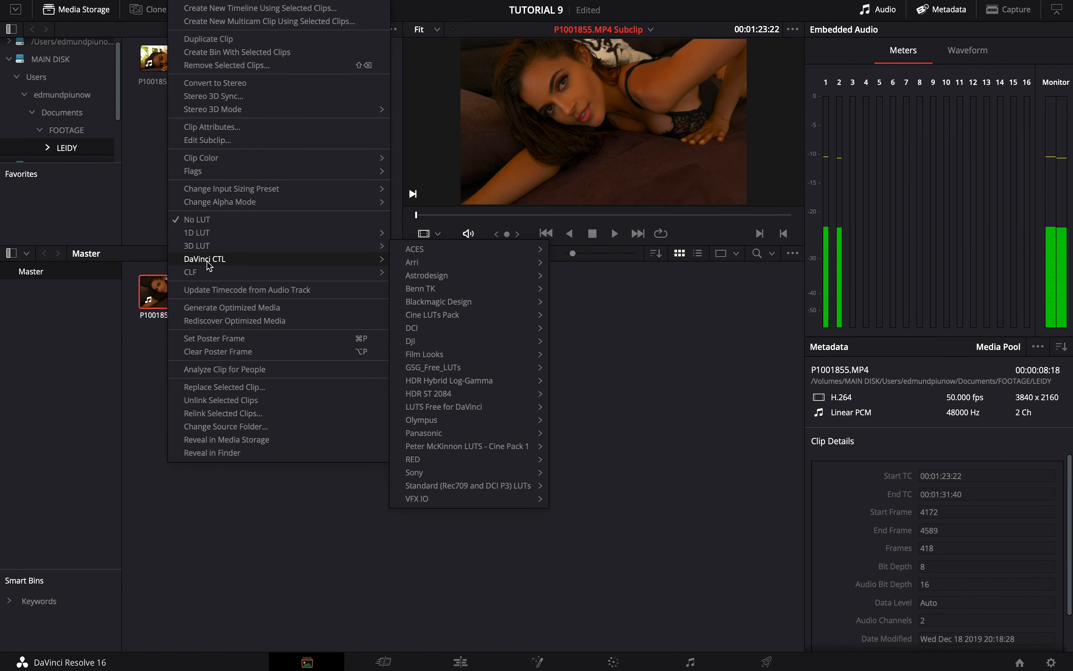
click(250, 131)
click(479, 152)
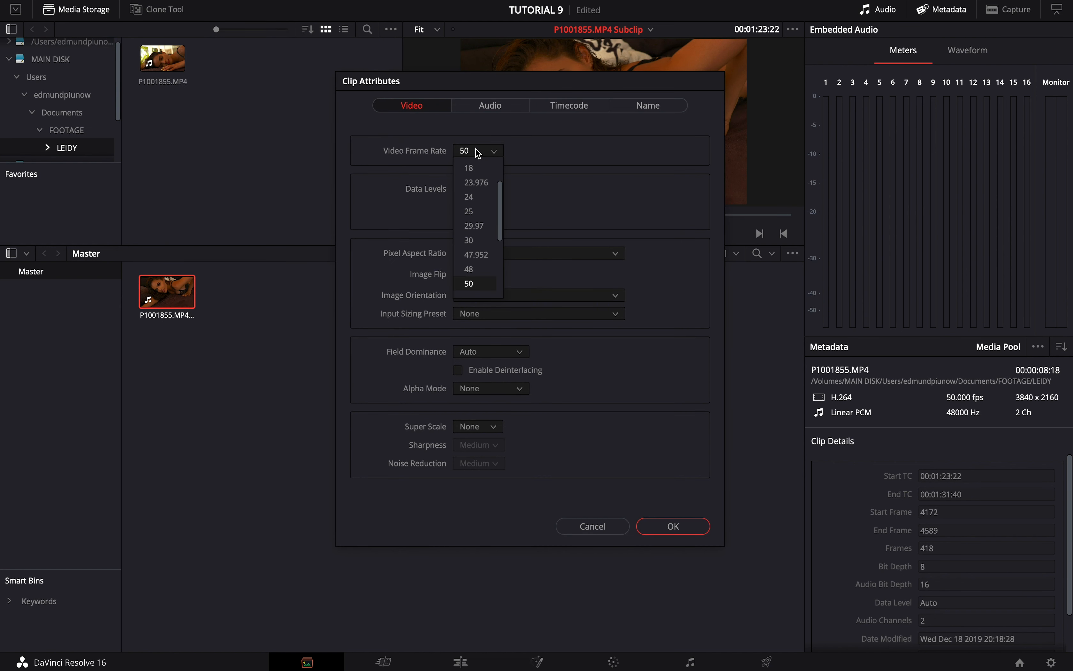
click(484, 201)
click(673, 528)
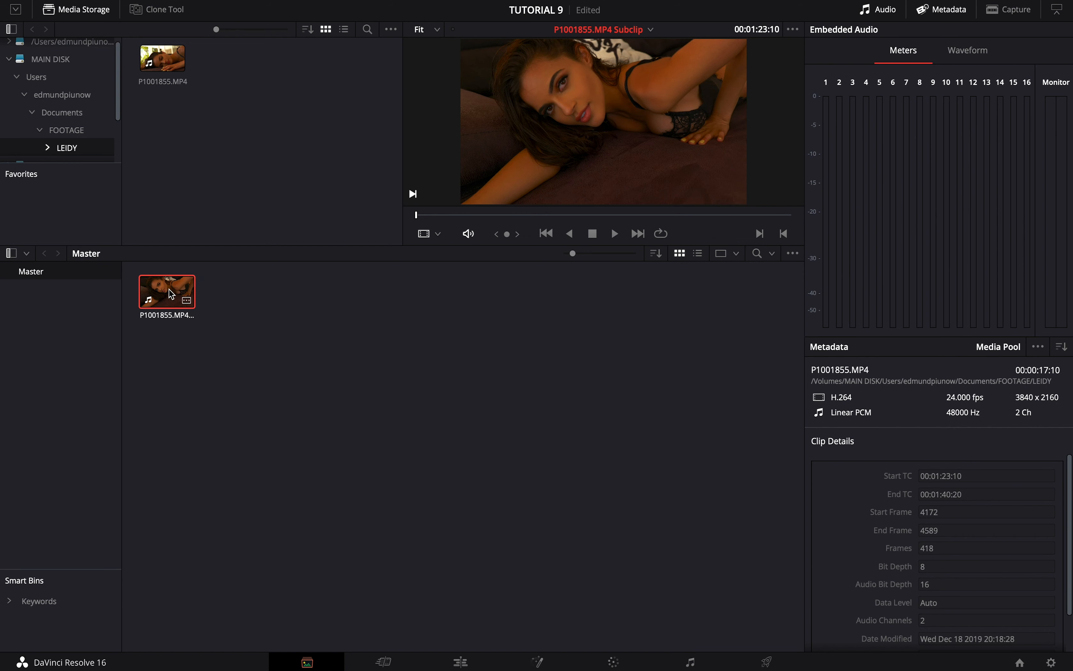
- Play a few seconds of the P1001855.MP4 subclip in the viewer to check its slow motion
key(space)
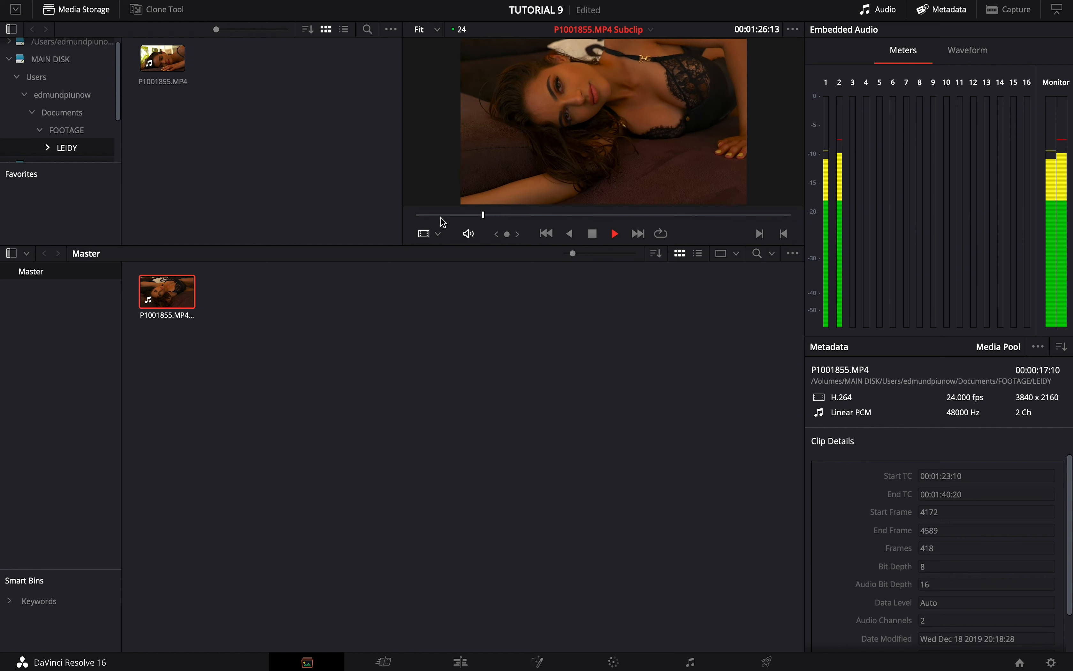
key(space)
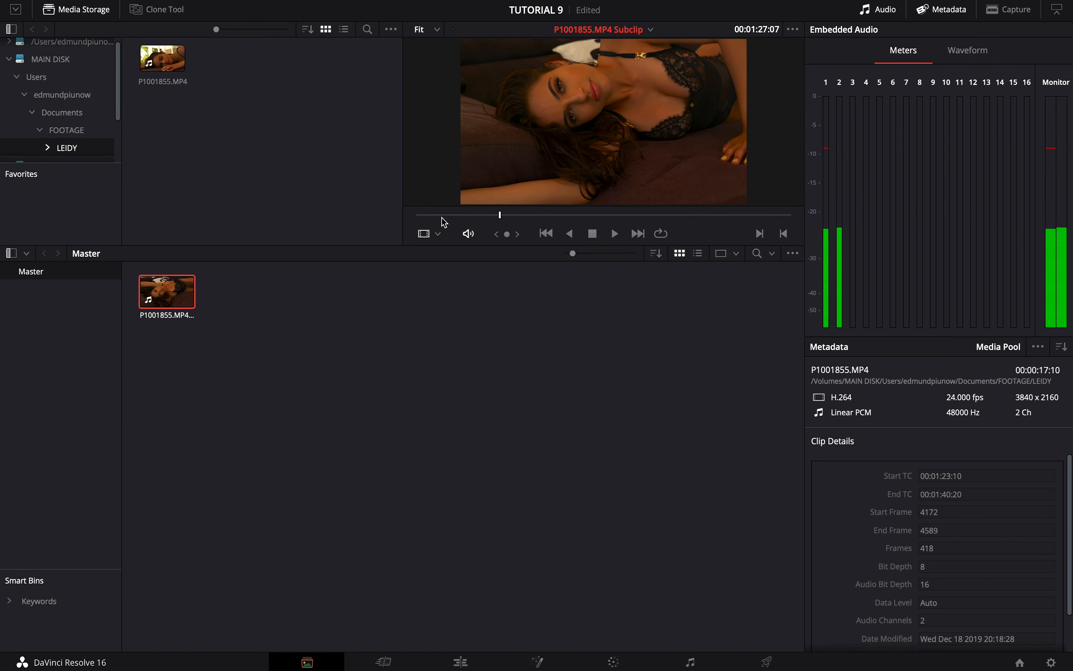
right_click(161, 299)
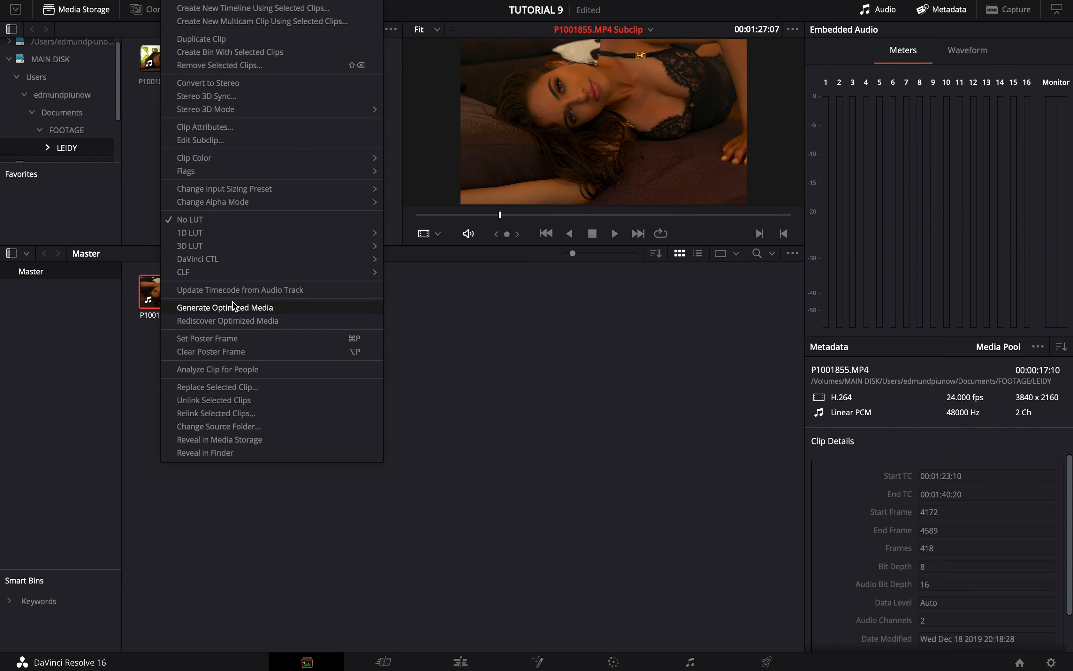
click(571, 323)
- Place the subclip at the start of a new timeline on the Edit page and mute the Audio 1 track
click(468, 663)
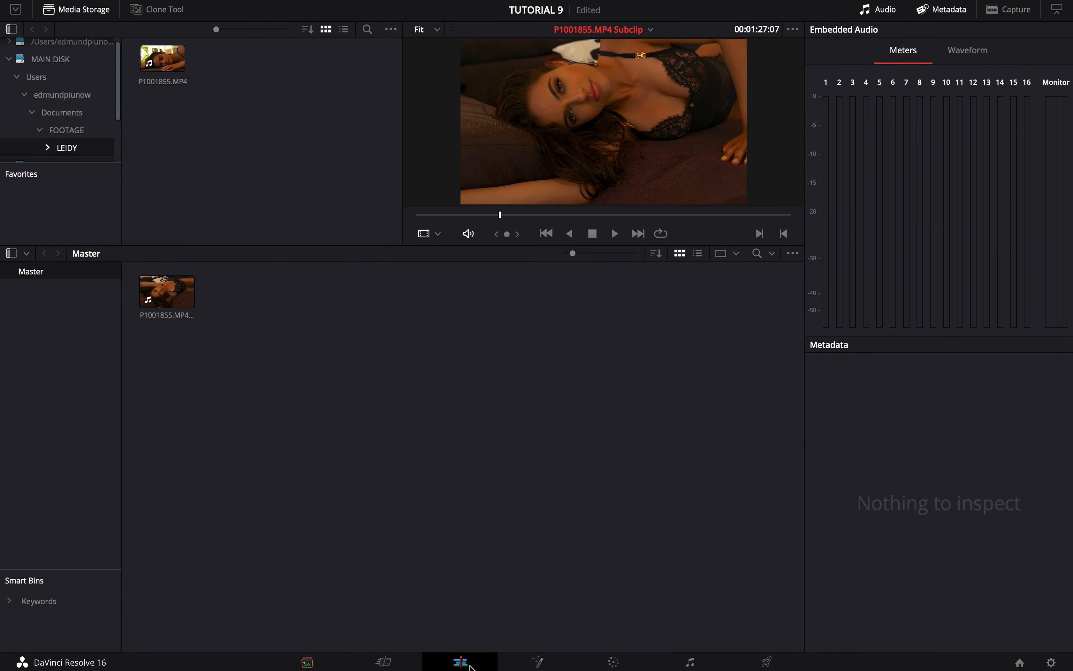
drag(140, 67, 478, 519)
click(413, 584)
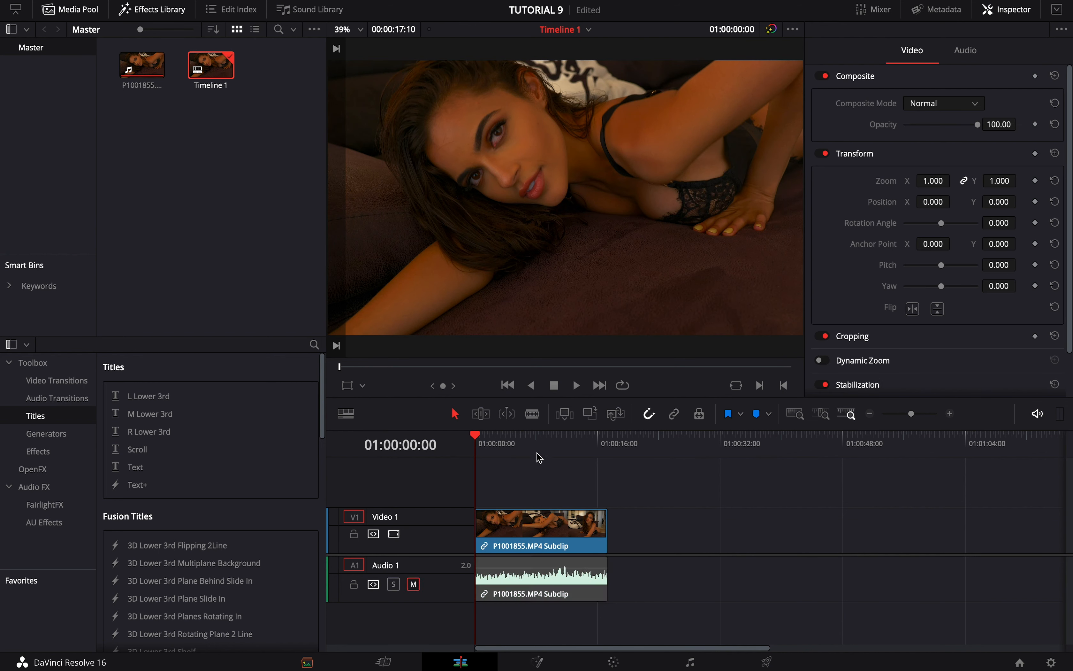
- Play the timeline briefly from about 8 seconds in to check the motion
click(534, 439)
key(space)
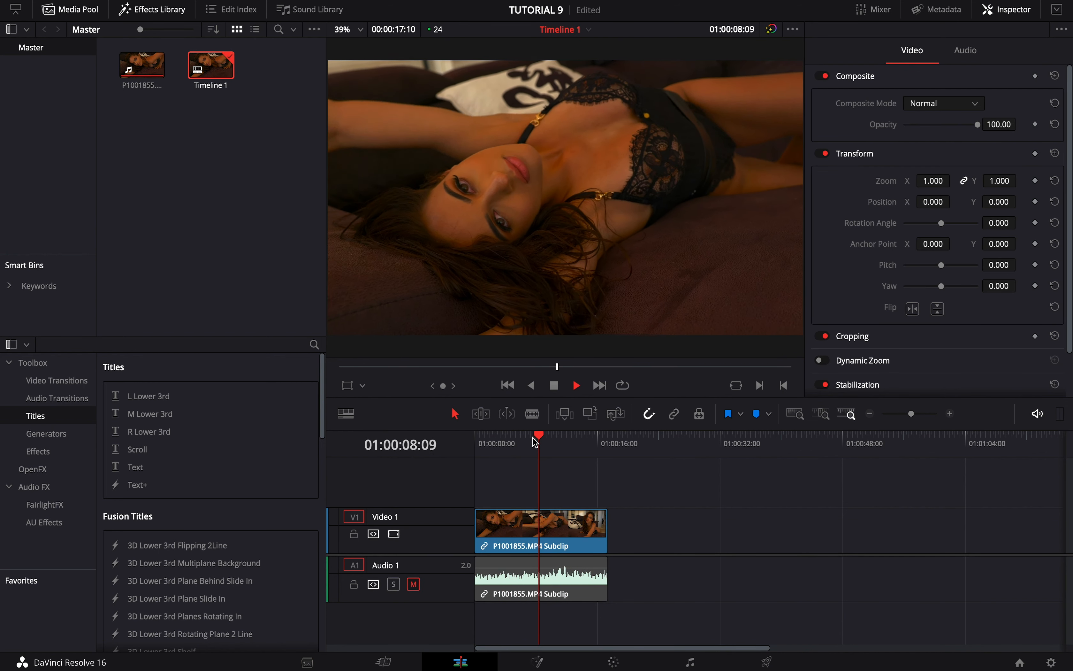
key(space)
- Switch to the Deliver page, hide the clip thumbnails and enlarge the render settings area
click(768, 662)
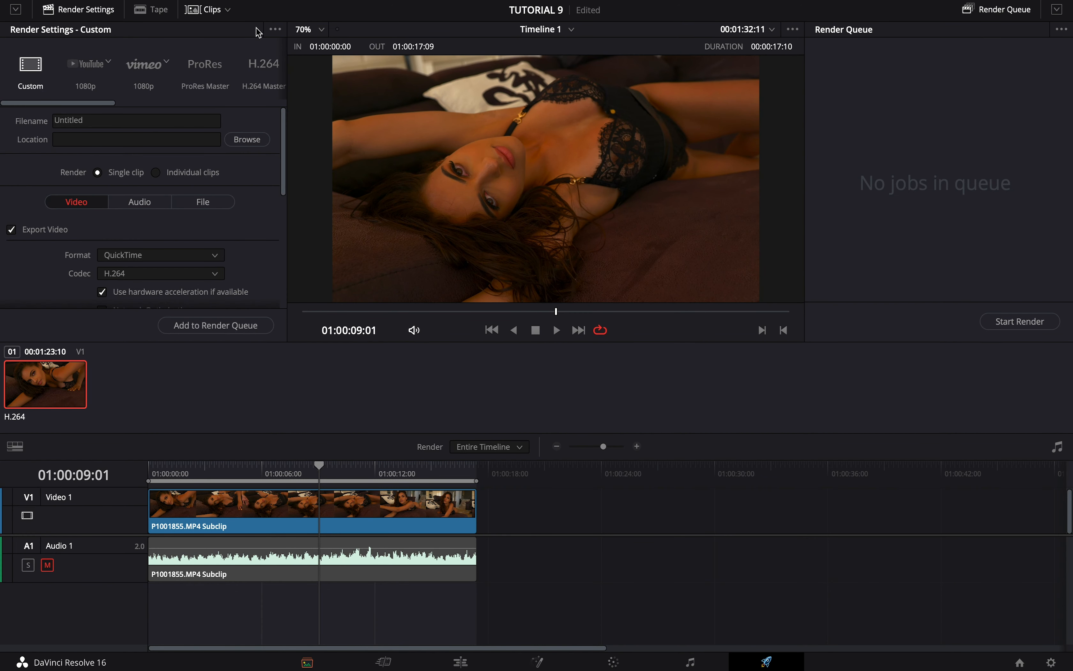
click(203, 10)
drag(288, 342, 275, 429)
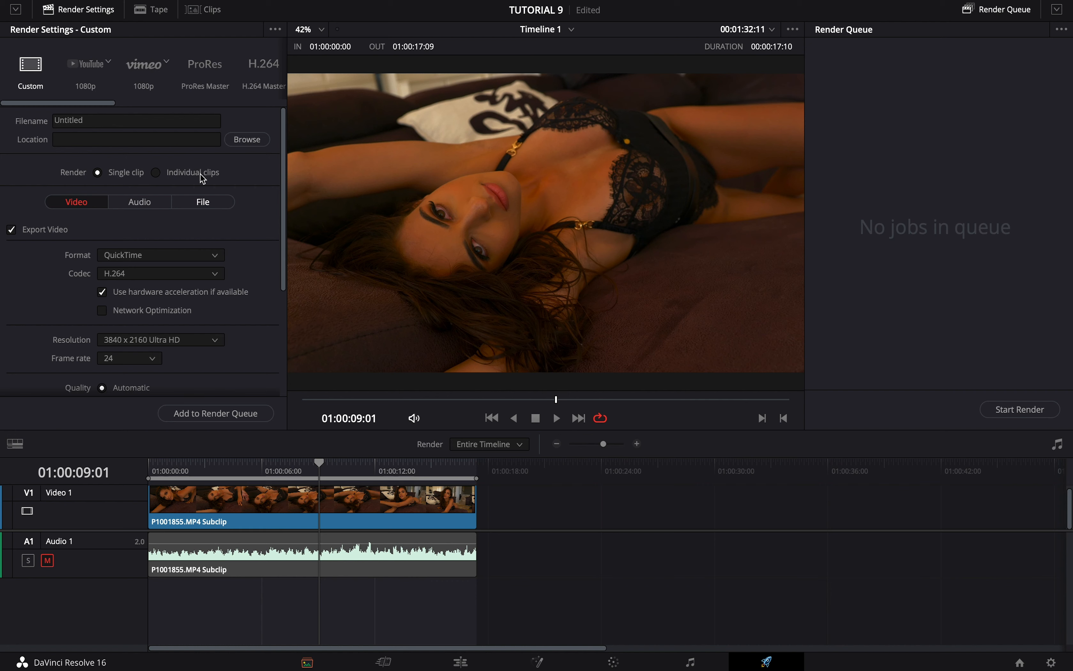
- Select the ProRes Master render preset and review its format, codec, resolution and frame rate settings
click(197, 72)
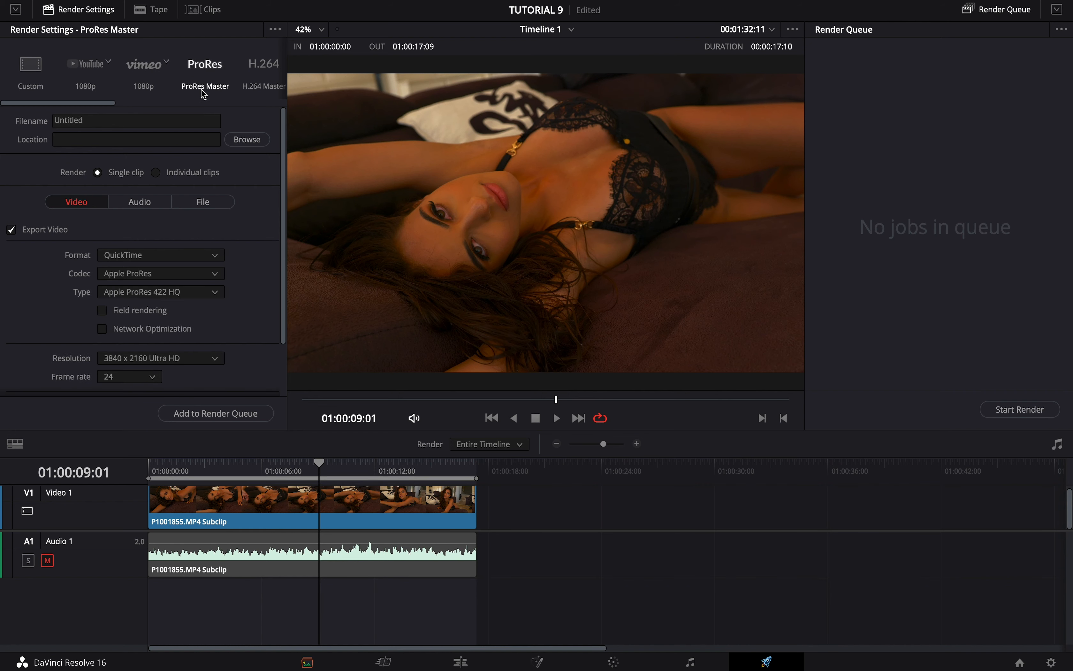
scroll(243, 280, down, 2)
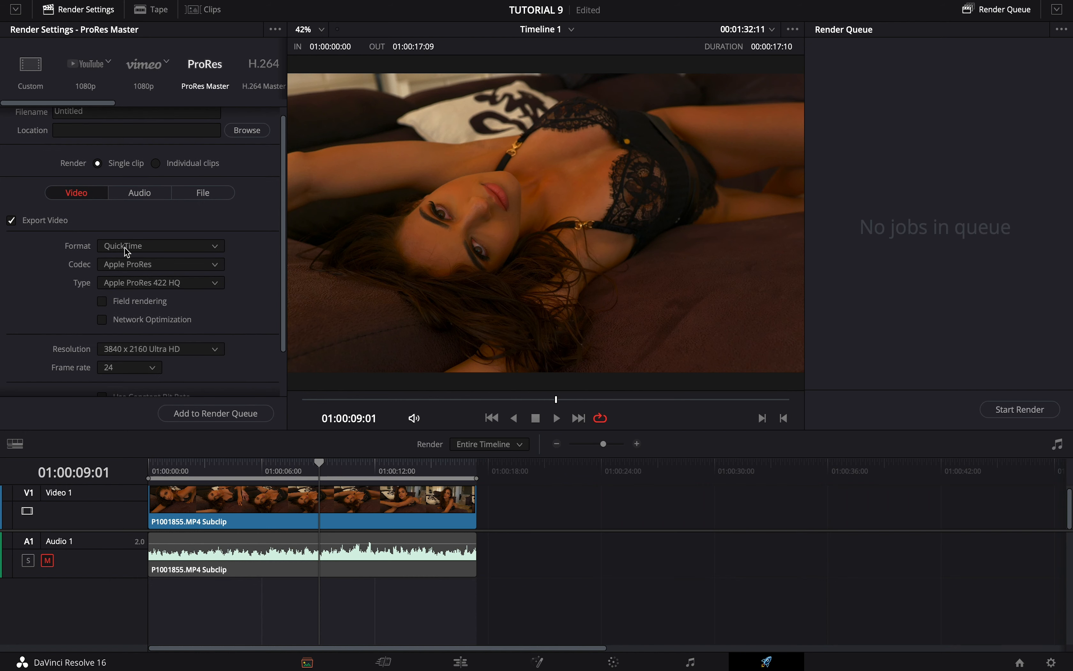
scroll(205, 253, up, 2)
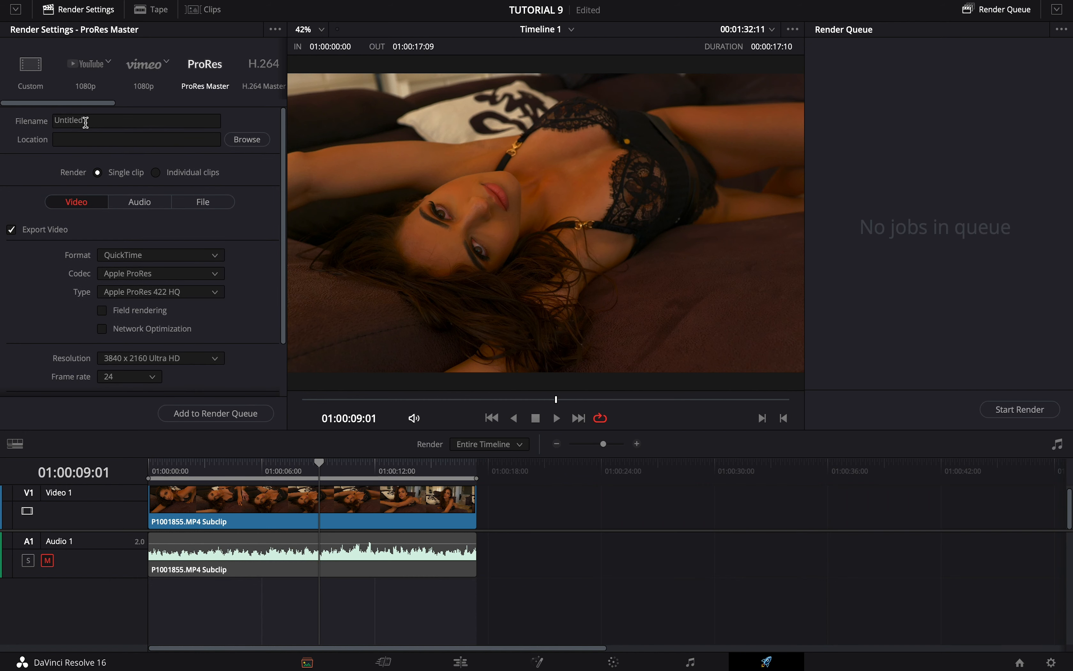
scroll(222, 222, down, 3)
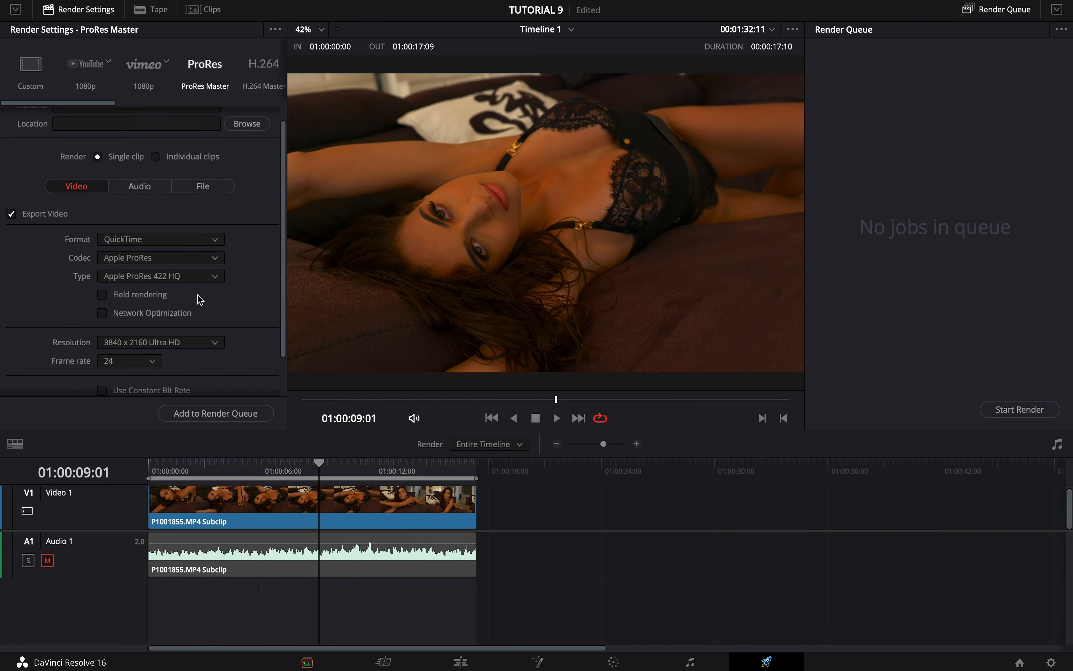
scroll(259, 319, down, 2)
scroll(259, 318, down, 2)
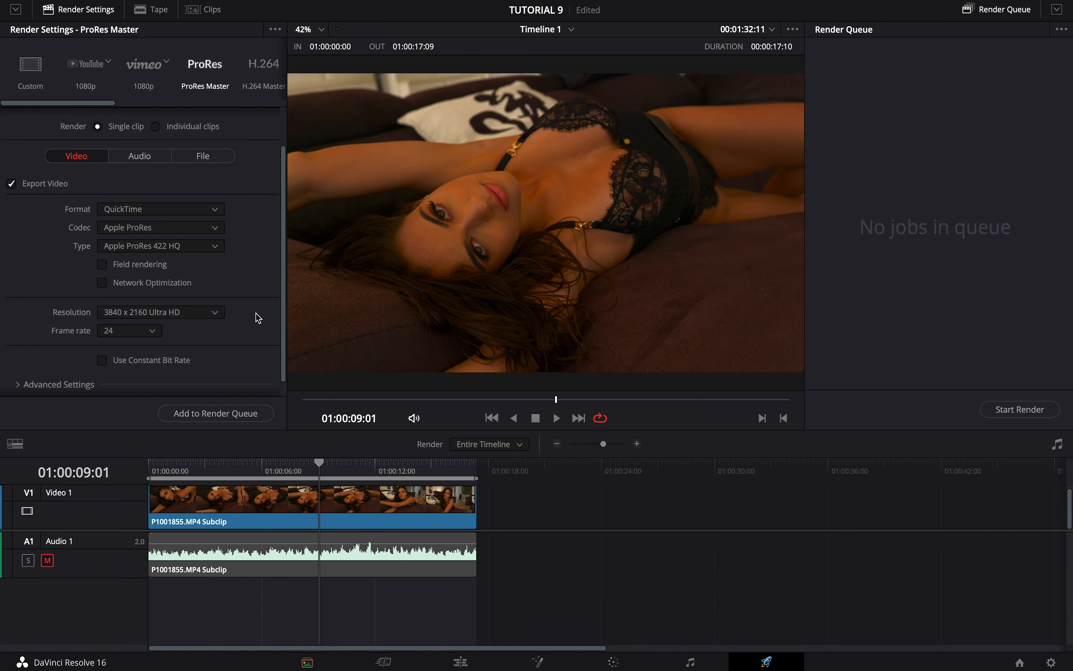
scroll(259, 319, up, 5)
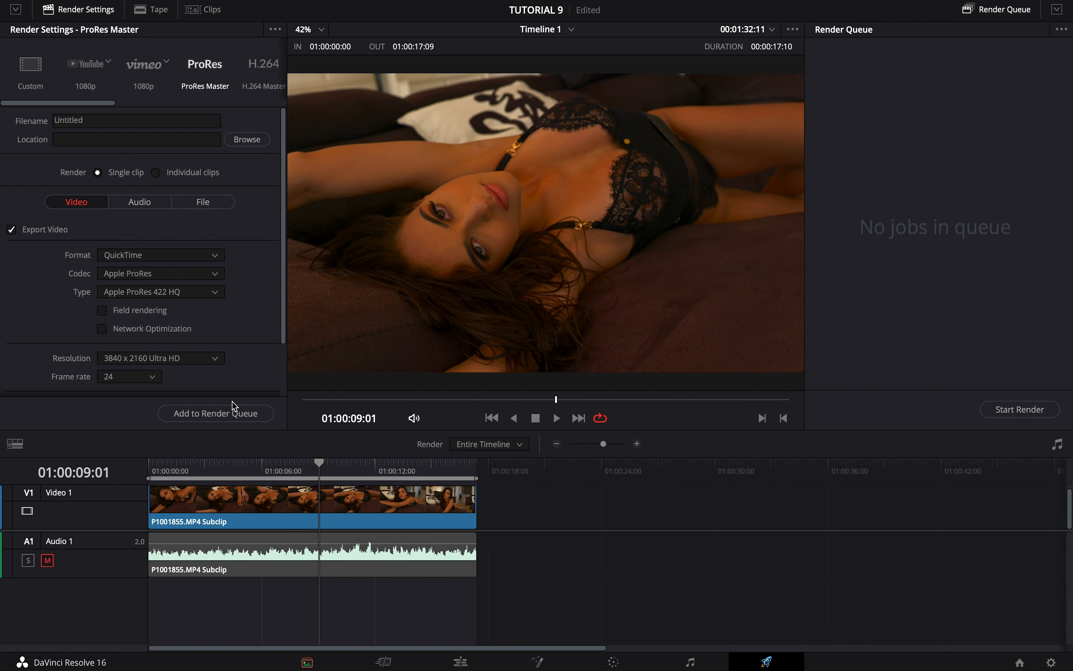
- Examine the YouTube 1080p and Custom render presets, including the resolution, codec and quality settings
click(81, 82)
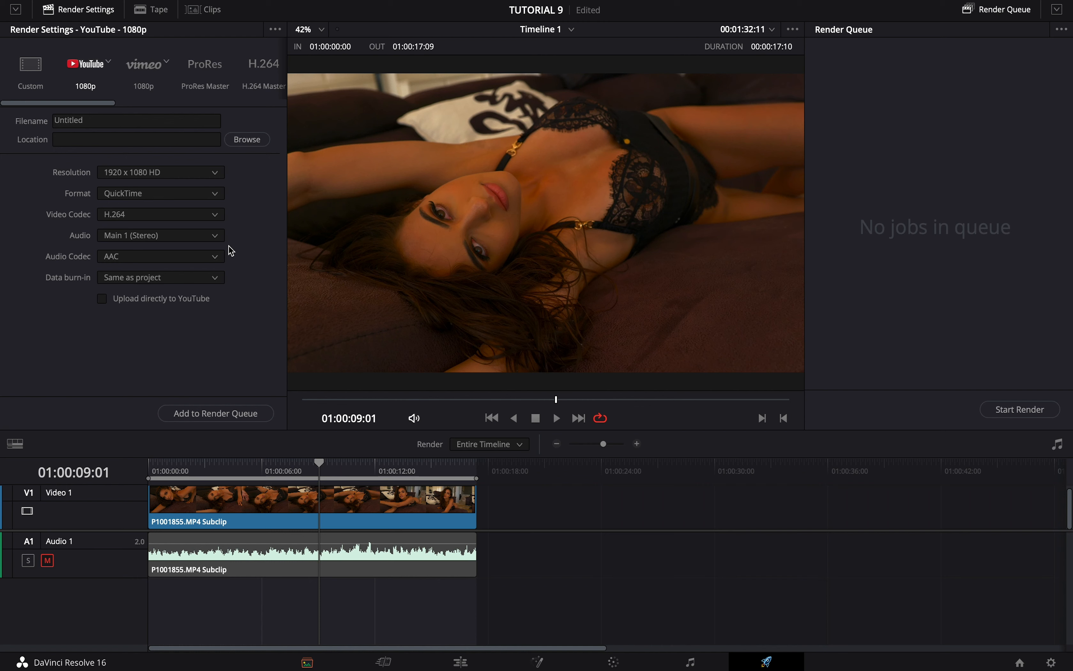
click(29, 74)
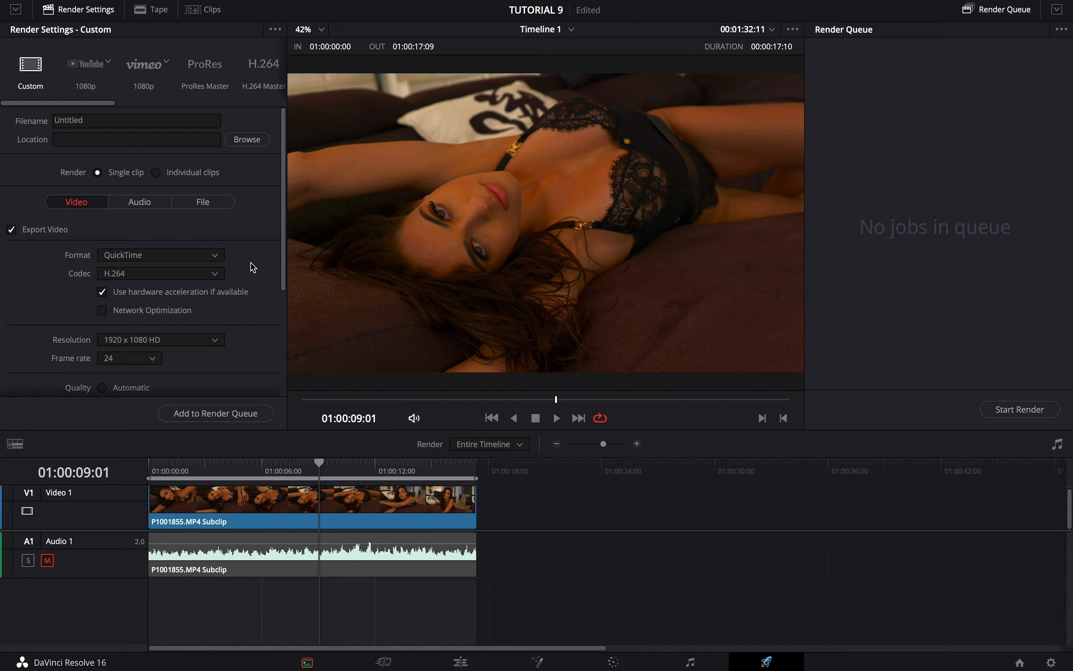
scroll(253, 268, down, 1)
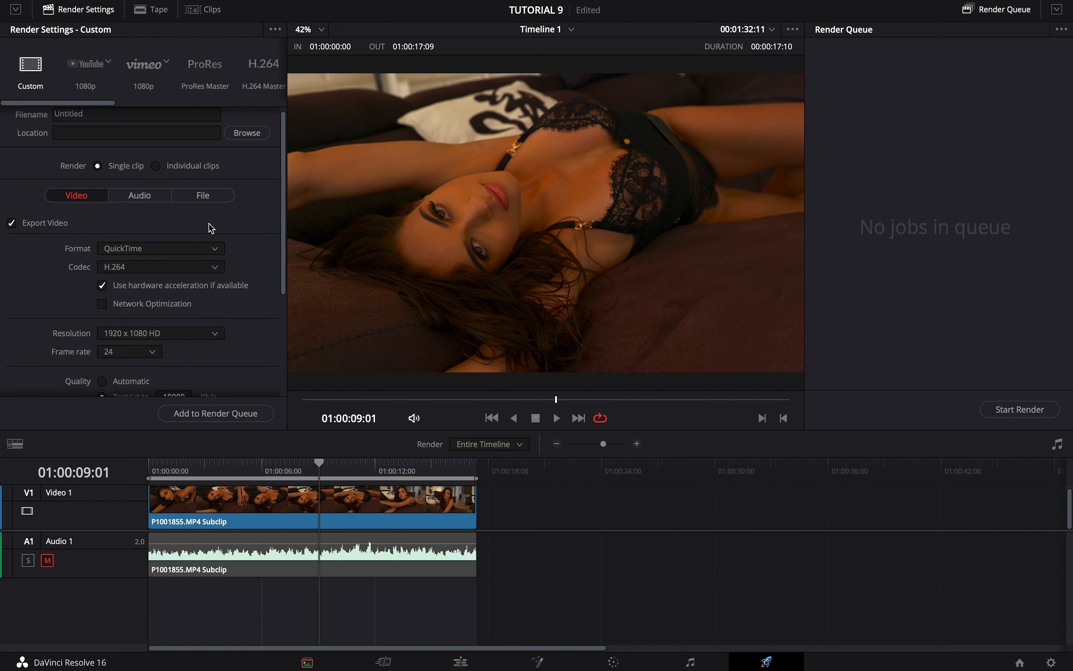
scroll(265, 270, down, 2)
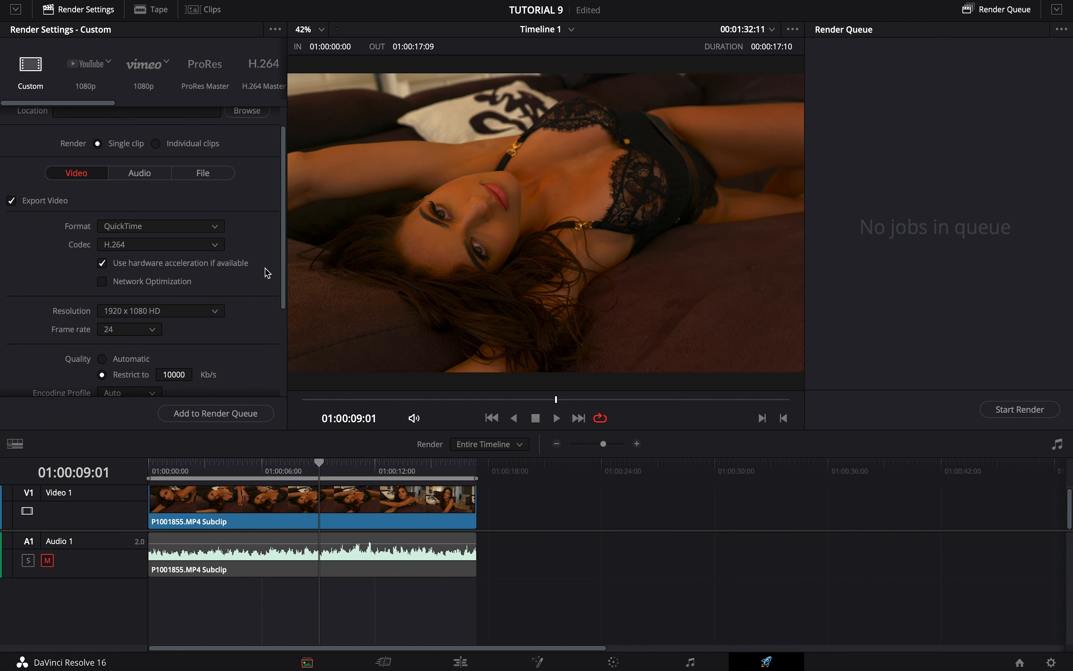
scroll(256, 295, down, 1)
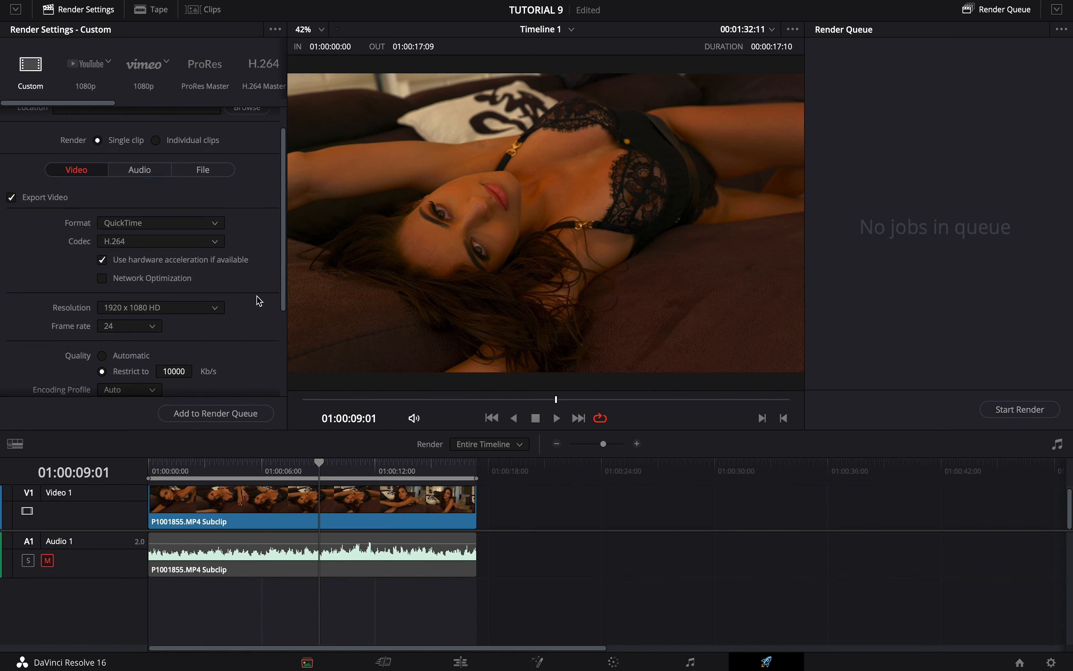
scroll(257, 296, down, 2)
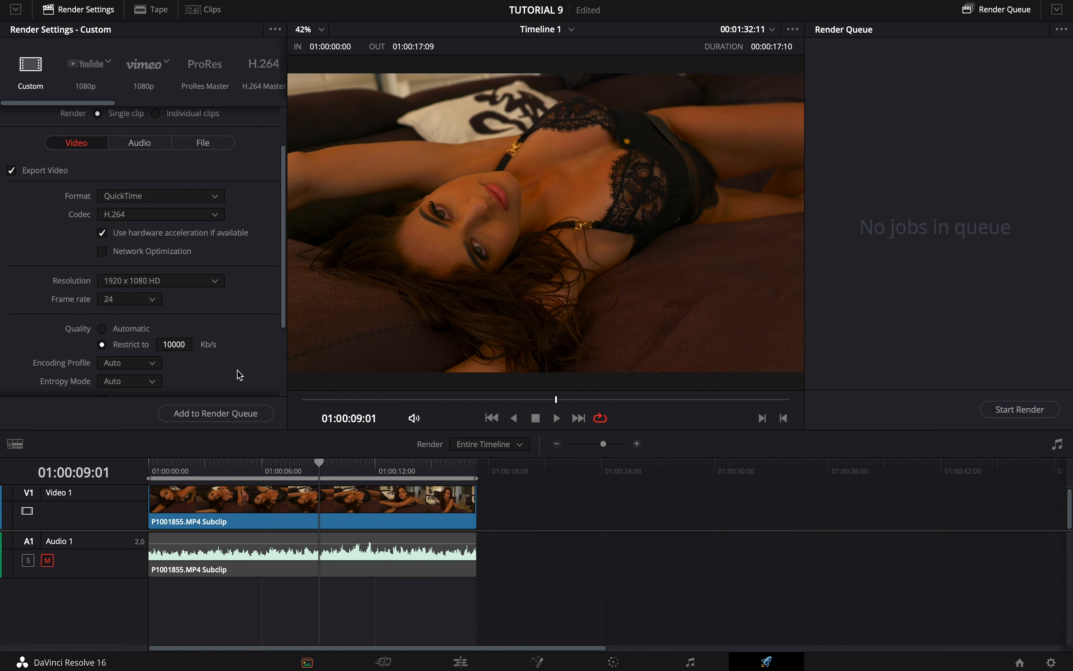
scroll(239, 373, down, 1)
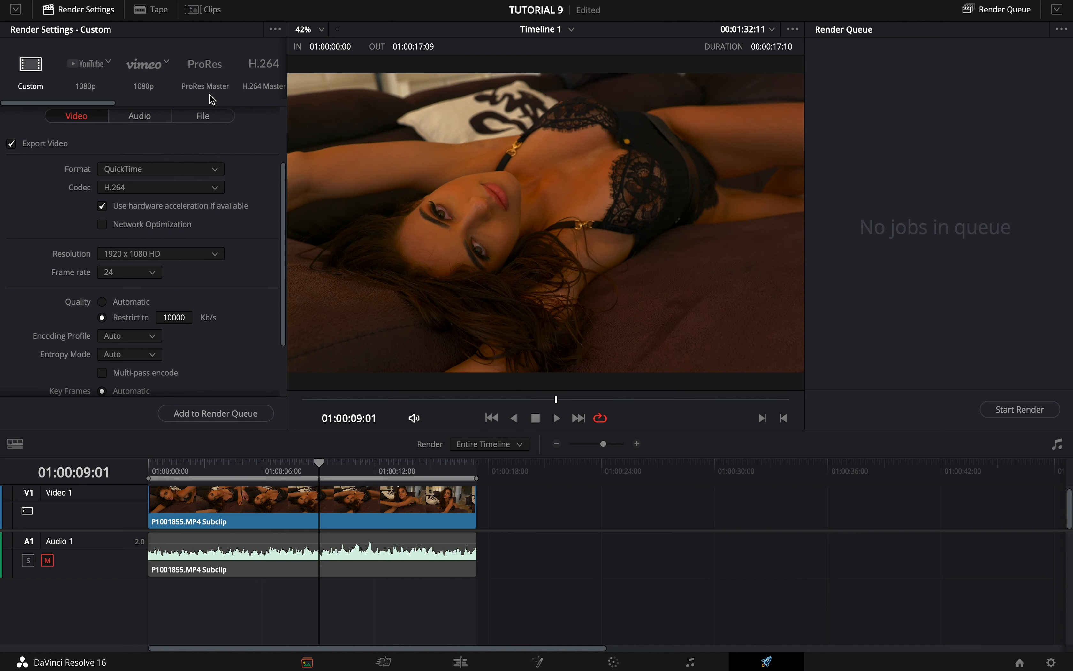
scroll(255, 266, down, 3)
scroll(260, 283, up, 6)
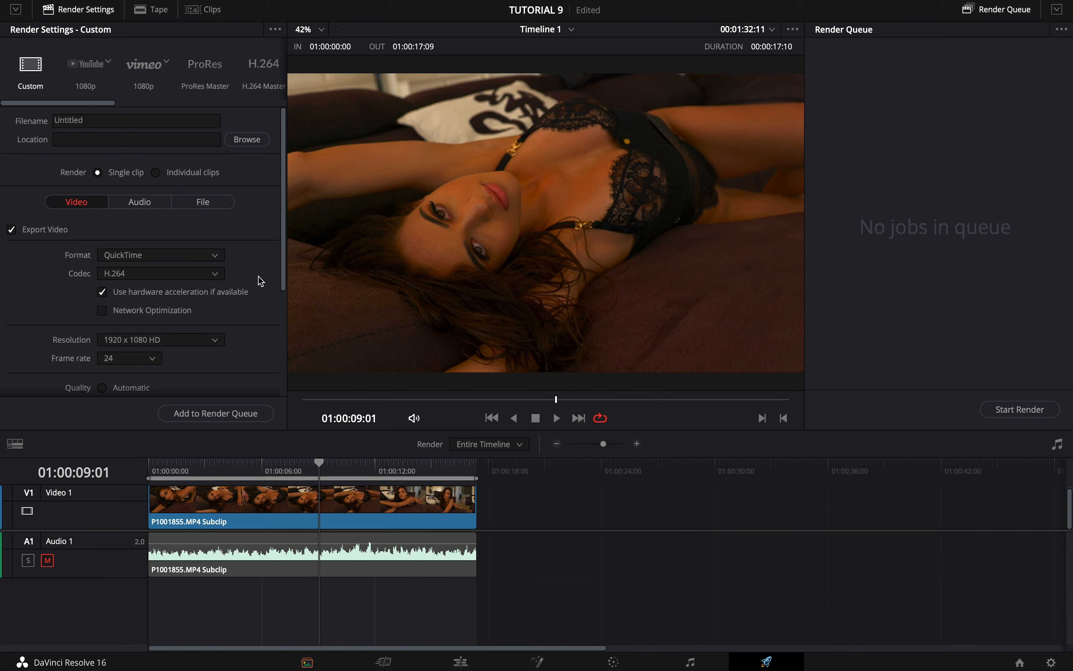
- Queue a ProRes Master render of the timeline as Untitled.mov in the Movies folder and start rendering
click(202, 94)
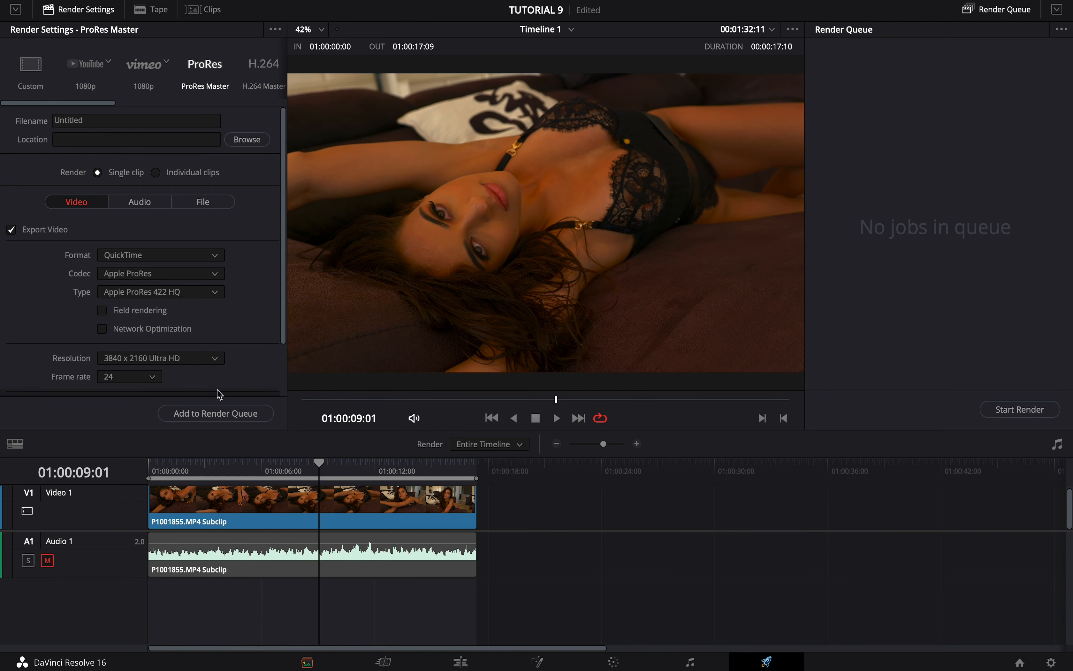
click(214, 416)
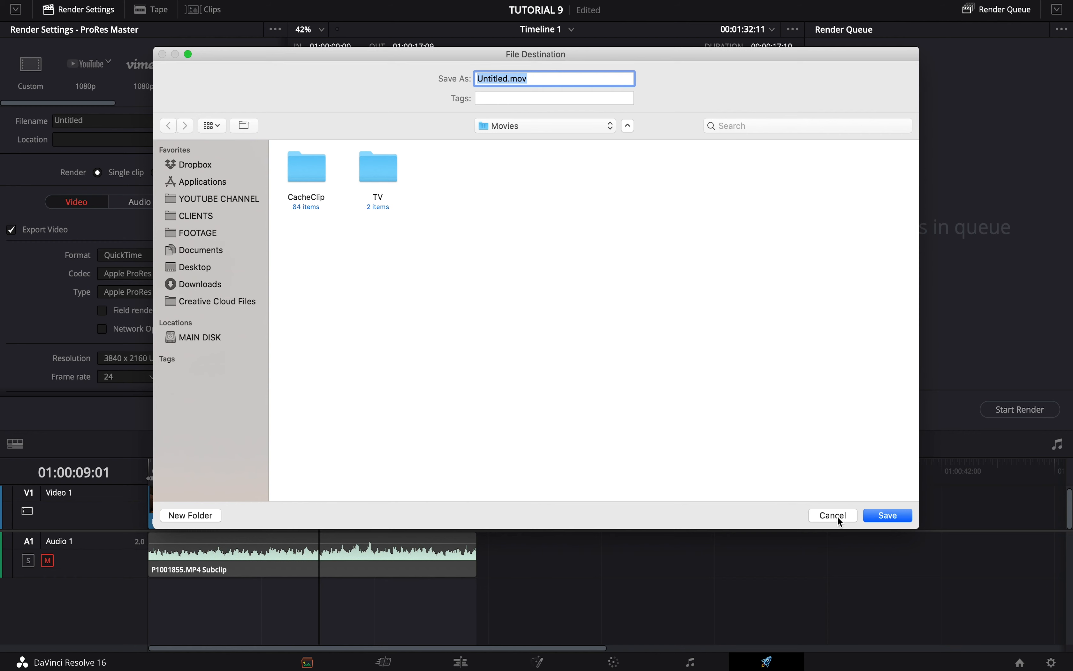
click(871, 515)
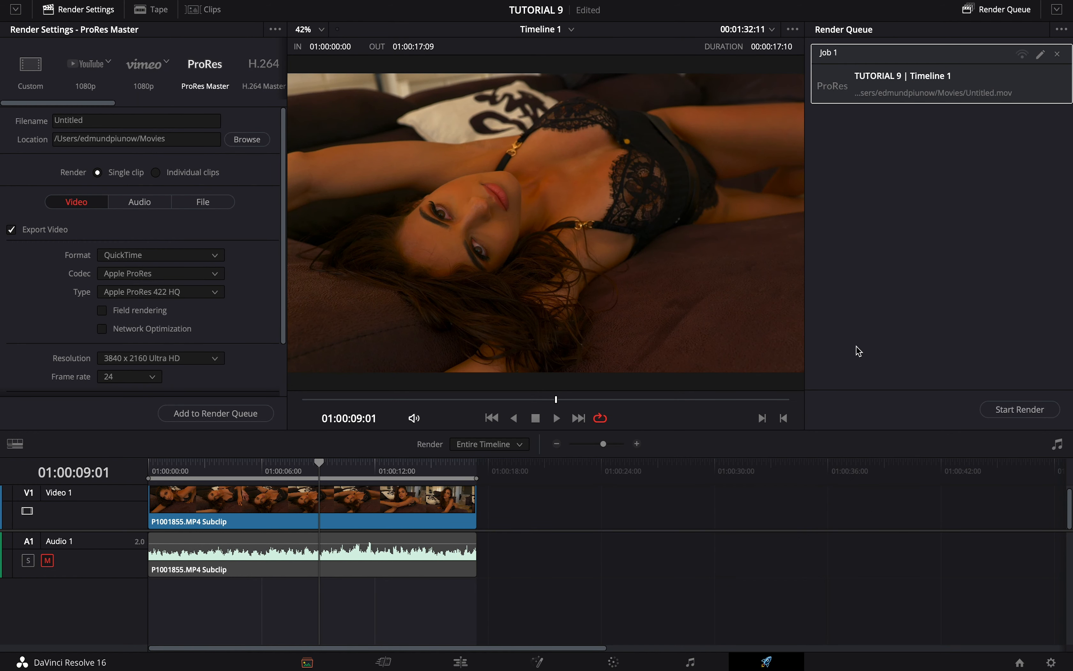
click(1006, 410)
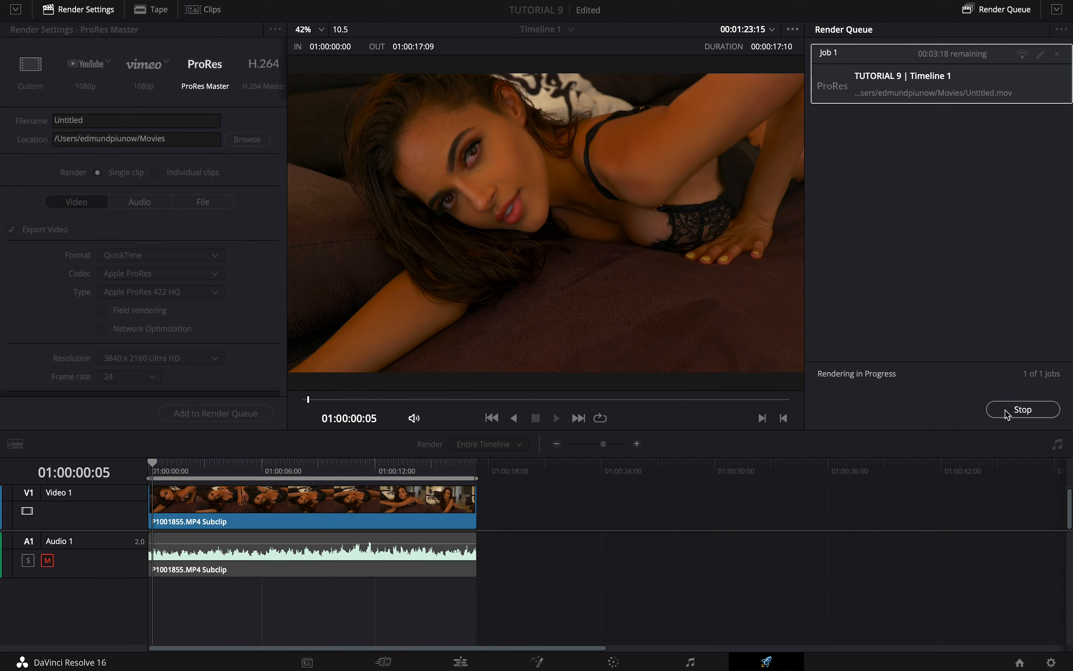